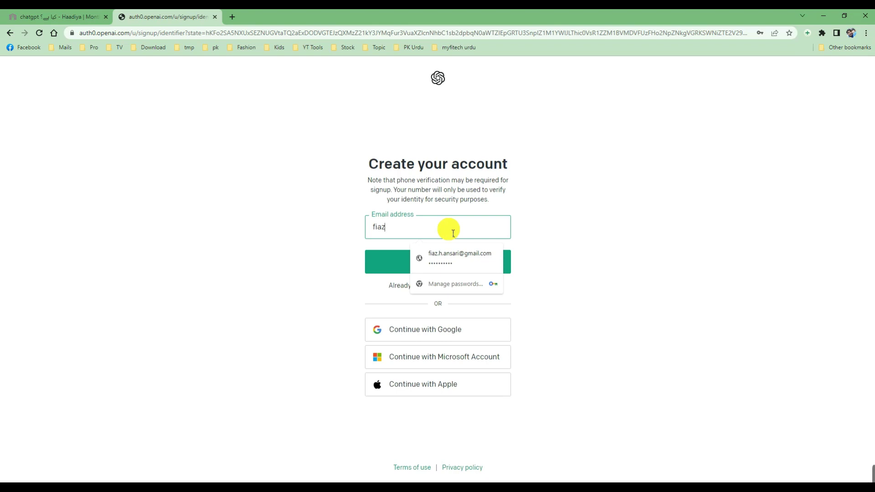
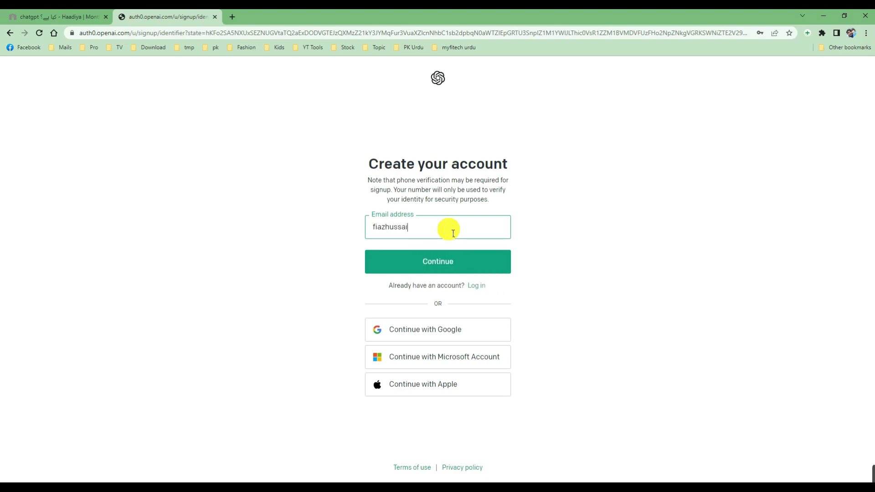
# Submit the account email address and an initial password to create the OpenAI account
pyautogui.click(457, 265)
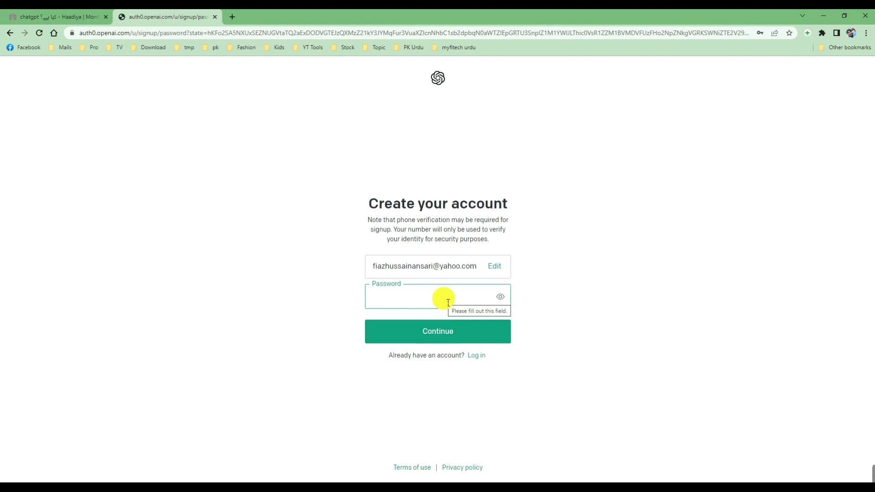
pyautogui.write('********')
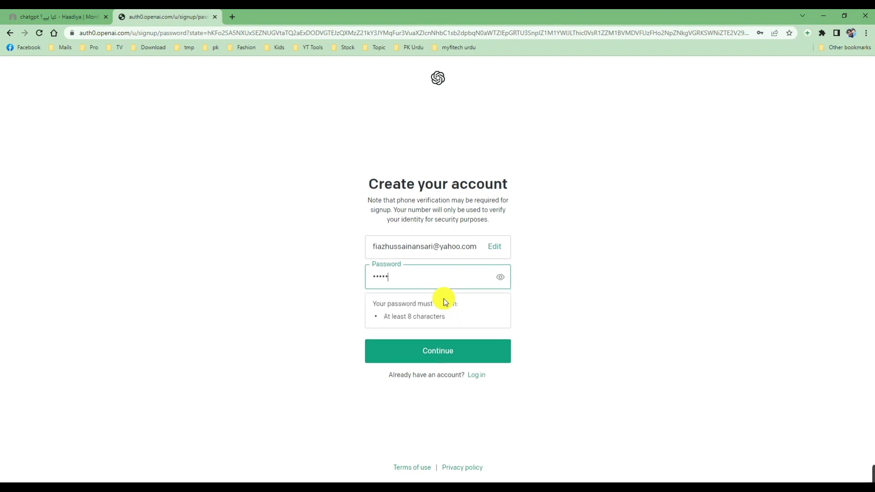
pyautogui.write('**')
pyautogui.click(456, 355)
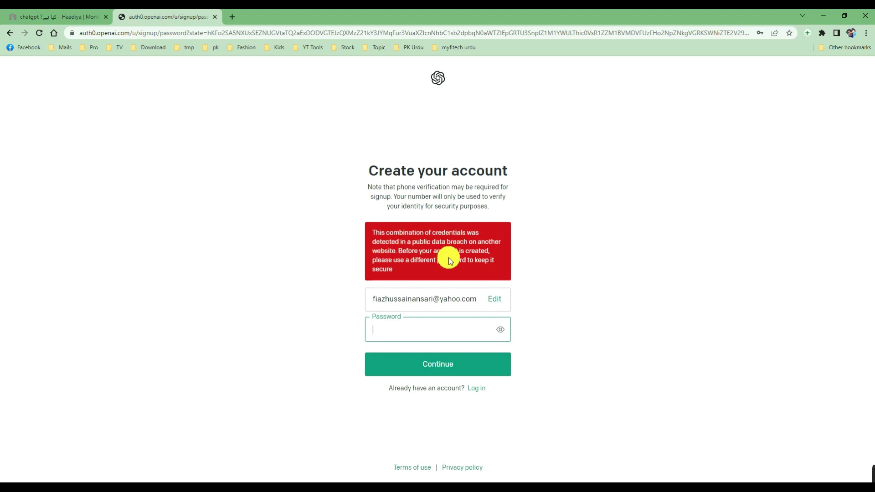
# Replace the breached password with a new 8+ character one and save the login in the browser
pyautogui.click(450, 340)
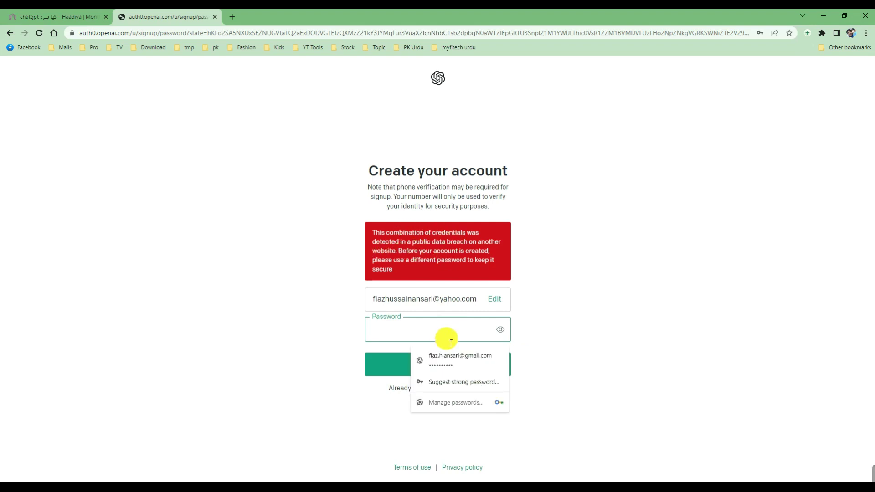
pyautogui.write('••••••••')
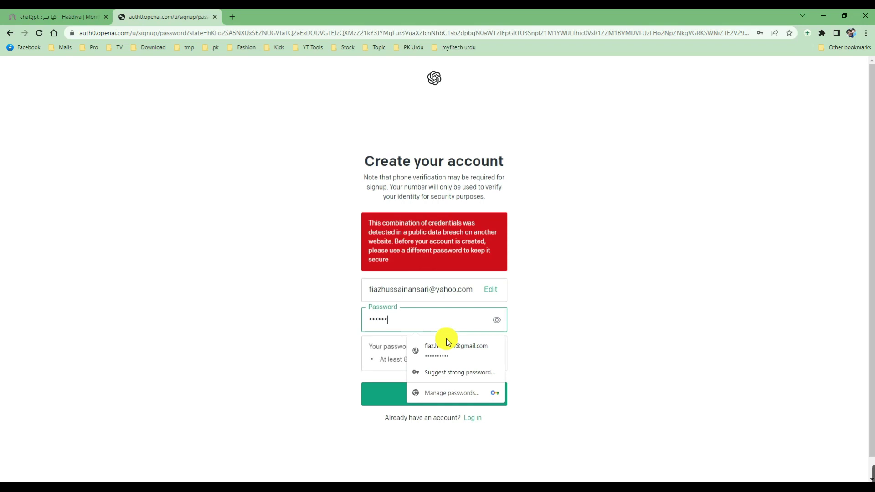
pyautogui.write('••')
pyautogui.click(452, 391)
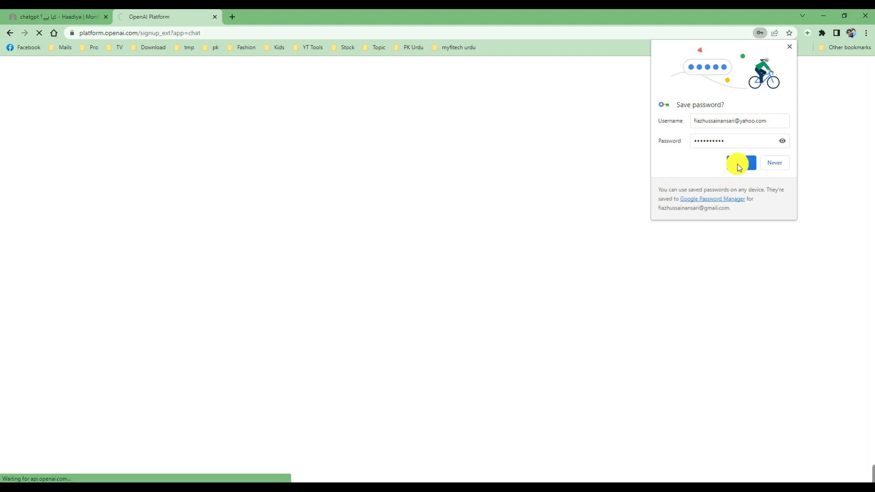
pyautogui.click(738, 164)
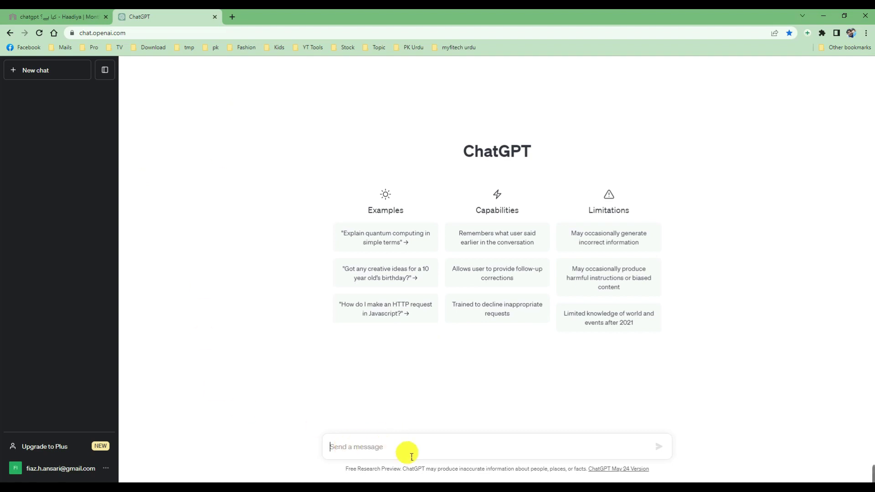
# Ask ChatGPT 'what is pakistan' and get its overview reply
pyautogui.click(542, 452)
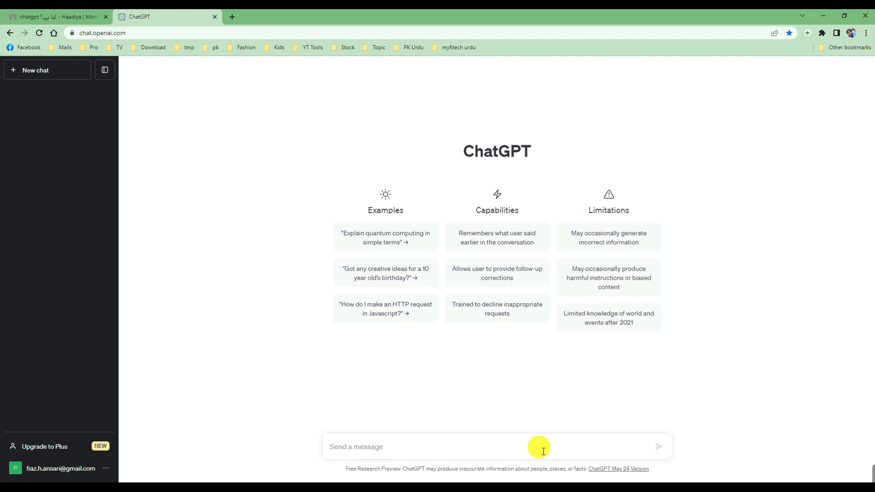
pyautogui.write('what is pakistan')
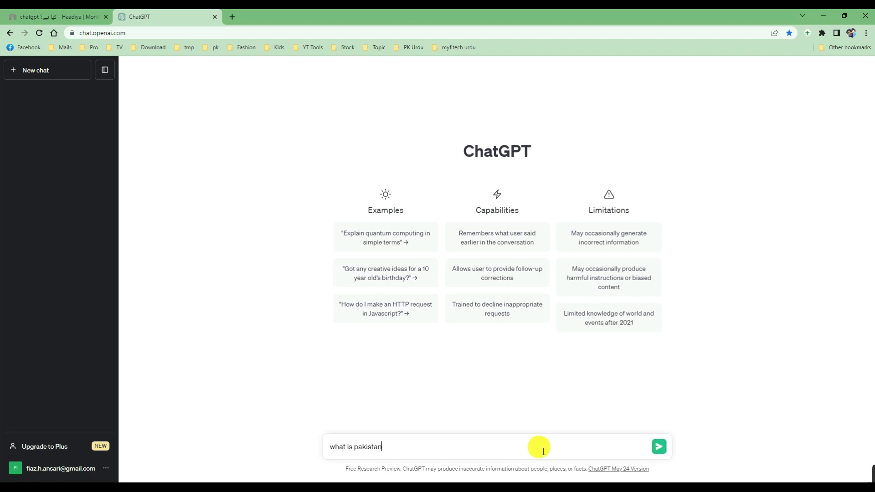
pyautogui.press('Return')
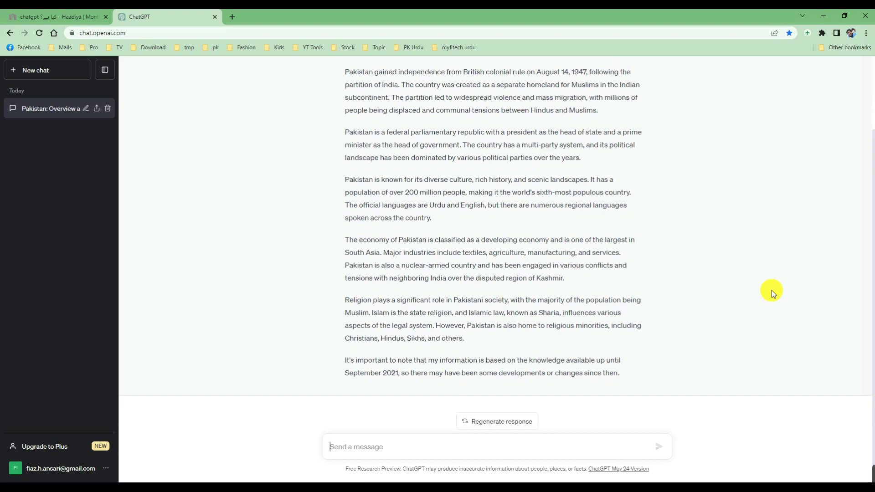
# Send the expression 4+2+6+7-9-8-/2*2 and scroll through ChatGPT's step-by-step solution
pyautogui.write('4+')
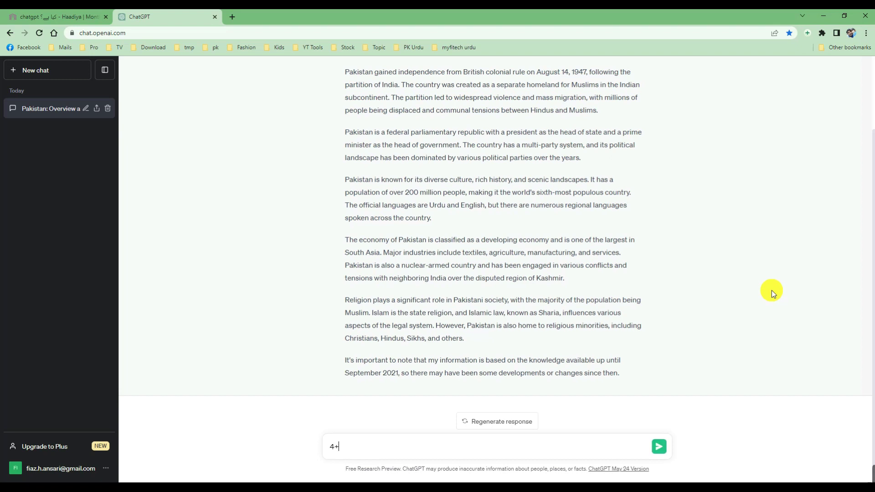
pyautogui.write('2+6+7-9-8-/2-*')
pyautogui.press('BackSpace')
pyautogui.press('BackSpace')
pyautogui.write('*2')
pyautogui.press('Return')
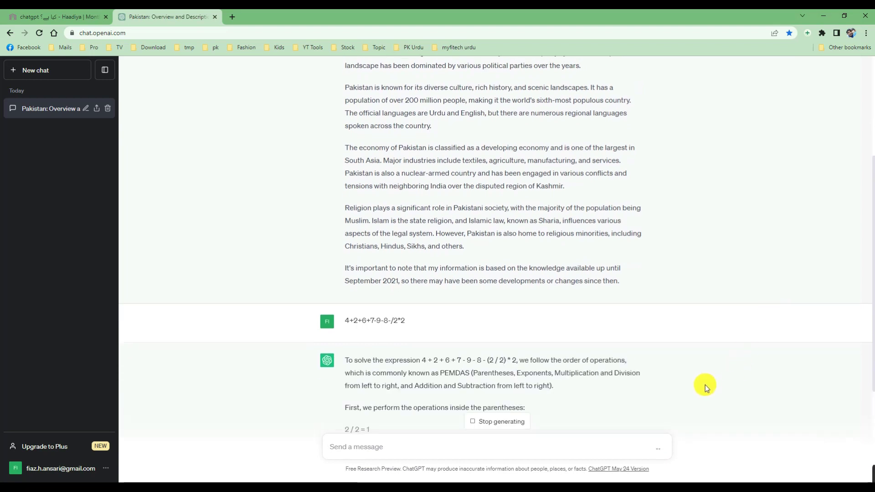
pyautogui.scroll(-4, 705, 385)
pyautogui.scroll(-2, 705, 385)
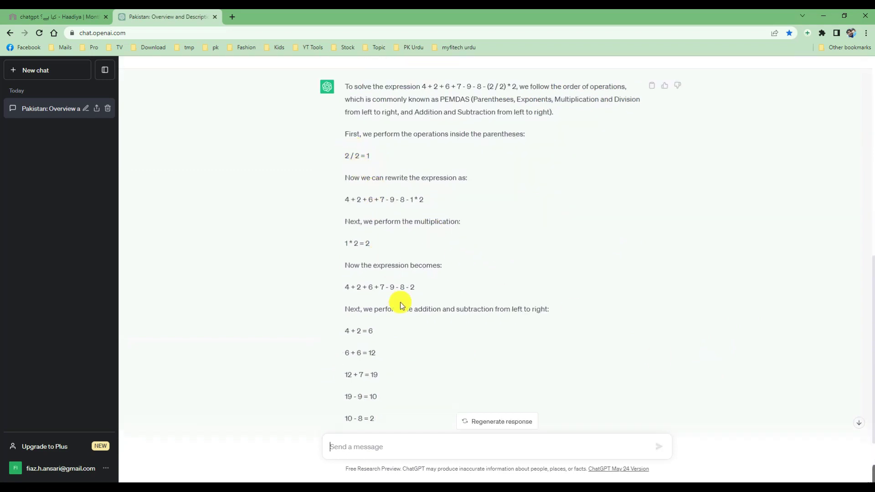
pyautogui.scroll(-2, 400, 302)
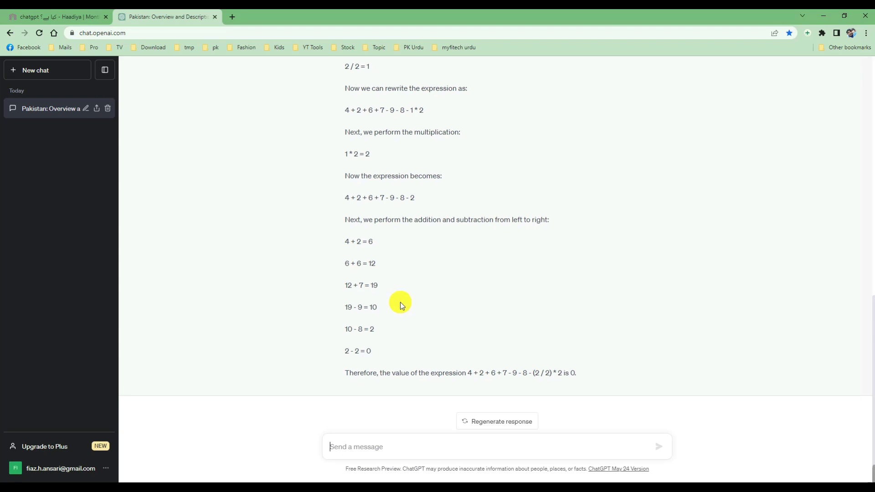
# Ask ChatGPT 'what is formula of water', fixing the typo before sending
pyautogui.write('what is folru')
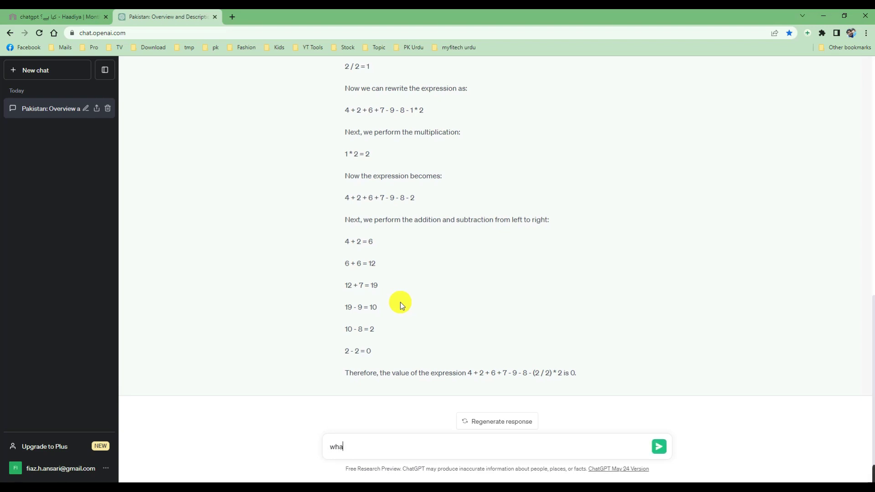
pyautogui.press('BackSpace')
pyautogui.press('BackSpace')
pyautogui.press('BackSpace')
pyautogui.write('rmula of water')
pyautogui.press('Return')
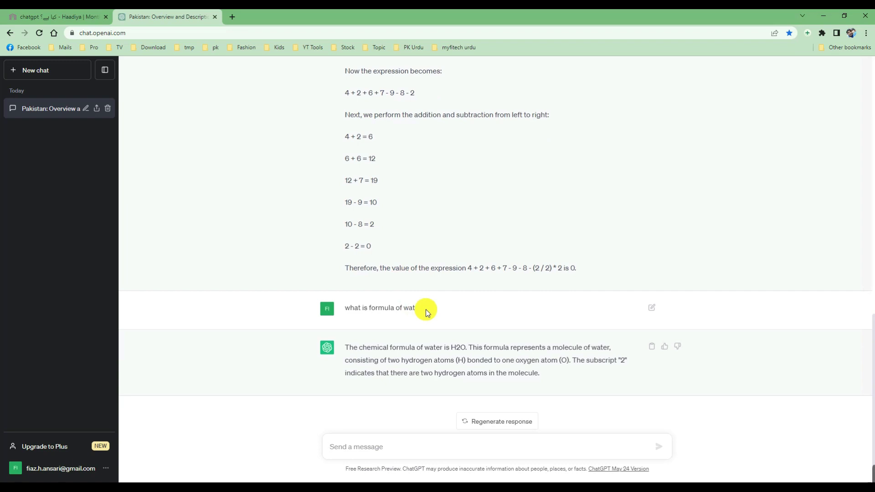
# Send 'i want to read surah fateha in arabic with urdu translation' to ChatGPT
pyautogui.write('i wa')
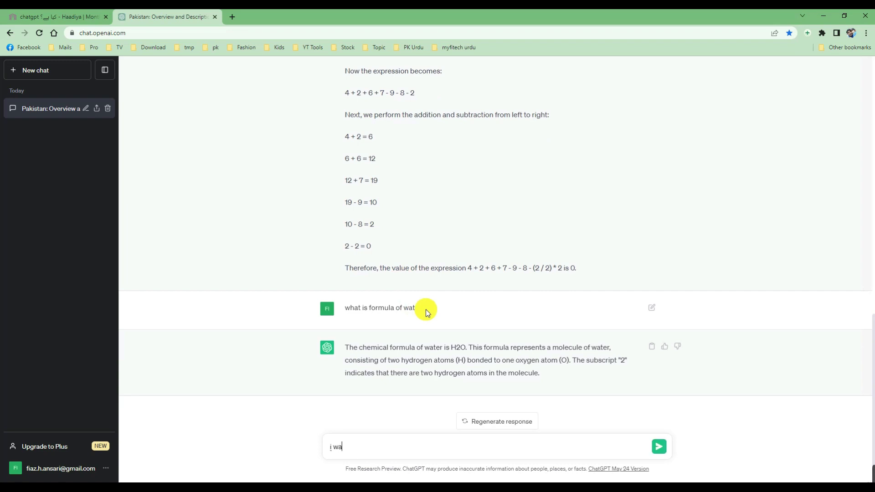
pyautogui.write('nt to read sura')
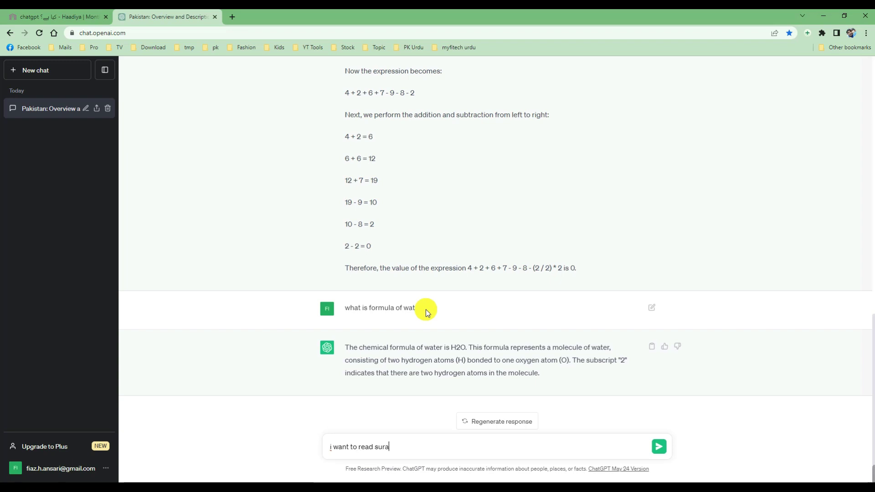
pyautogui.write('h fateha in arabic with urdu translation')
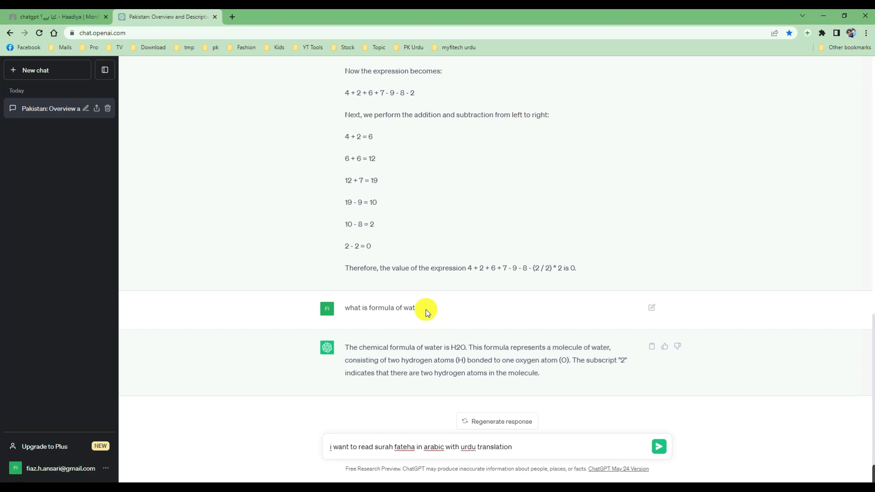
pyautogui.press('Return')
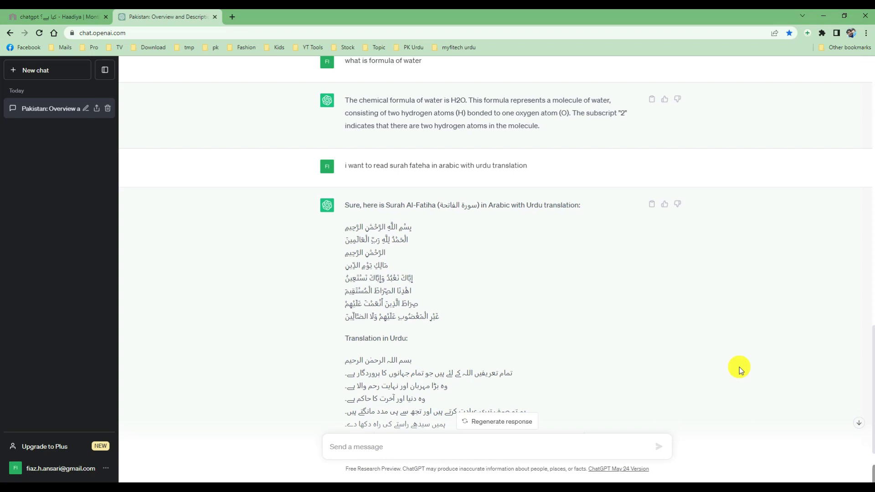
# Send an Urdu request for information about Pakistan, then switch to the Haadiya article tab
pyautogui.write('پاک')
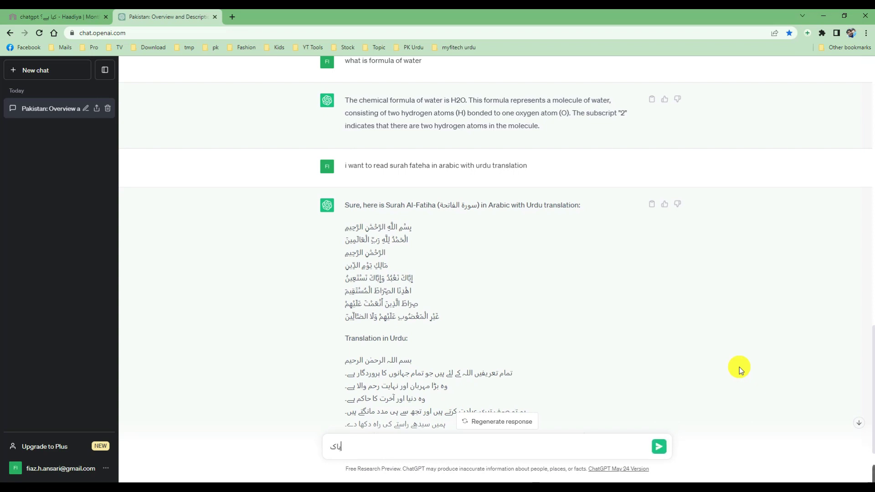
pyautogui.write('ستان کے بارے میں کچھ معلومات فراہم')
pyautogui.press('BackSpace')
pyautogui.write('ہم کریں')
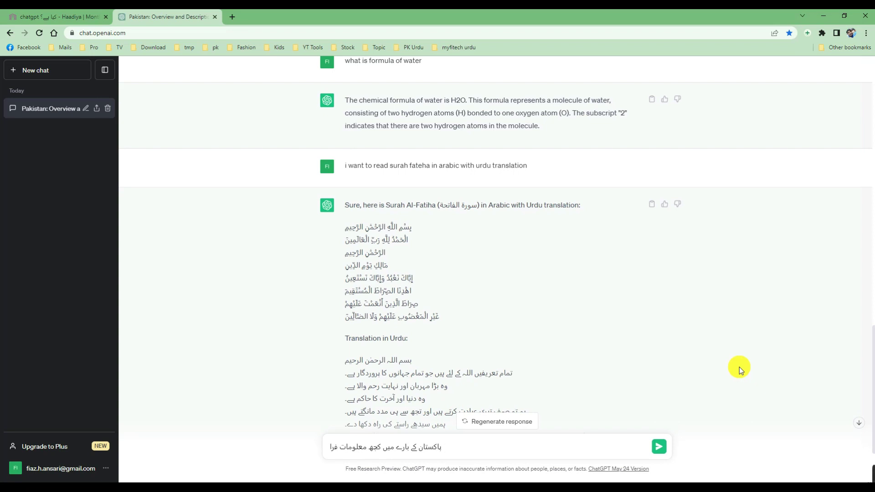
pyautogui.press('Return')
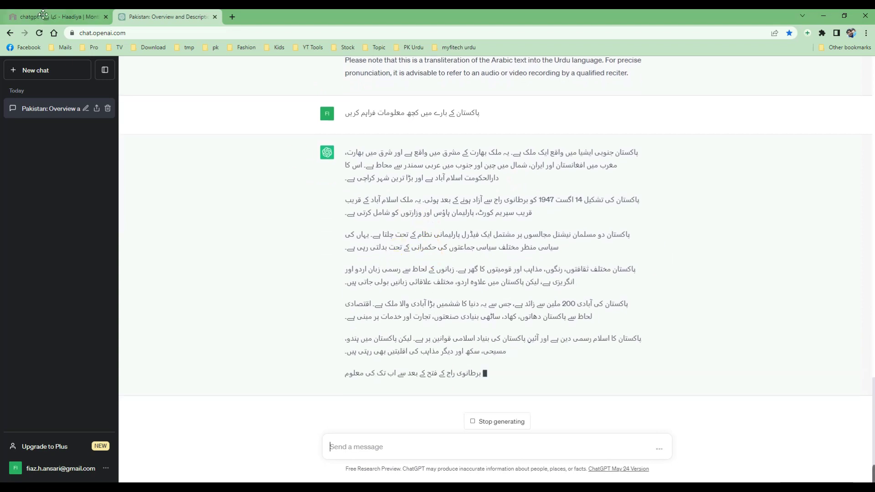
pyautogui.click(72, 18)
# Scroll the Haadiya article past the sign-up steps to the ChatGPT benefits list
pyautogui.scroll(-20, 426, 282)
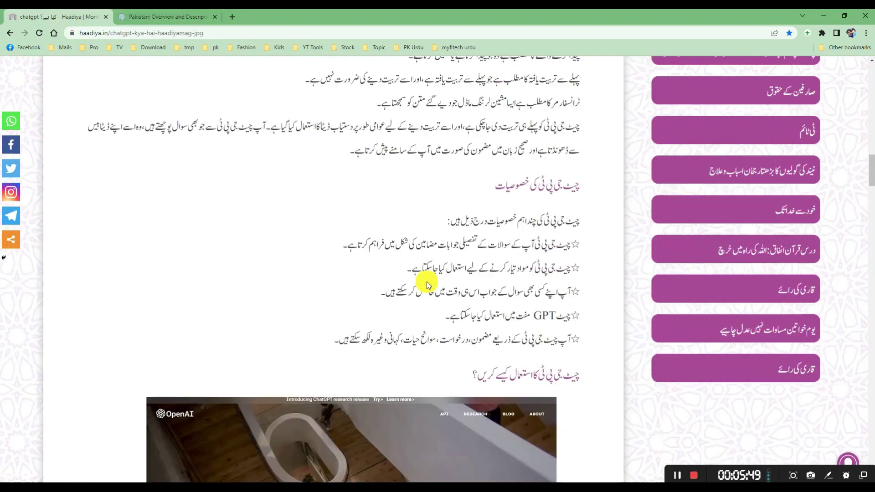
pyautogui.scroll(-15, 426, 282)
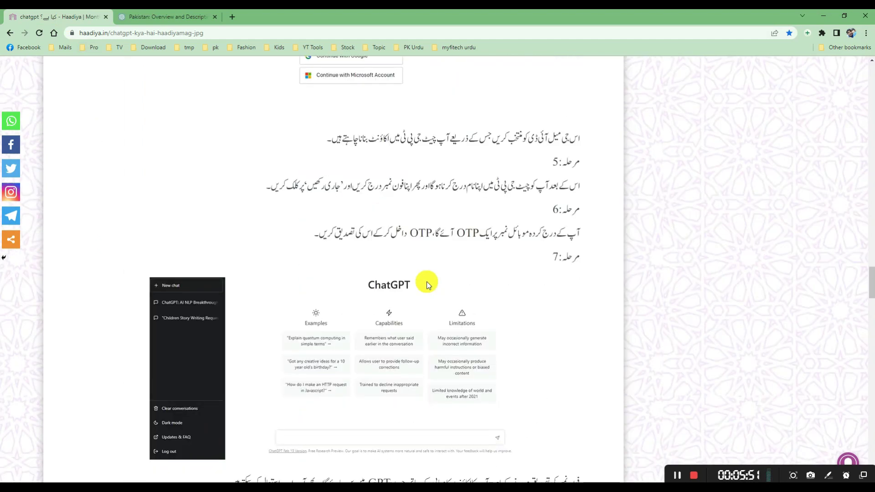
pyautogui.scroll(-4, 431, 286)
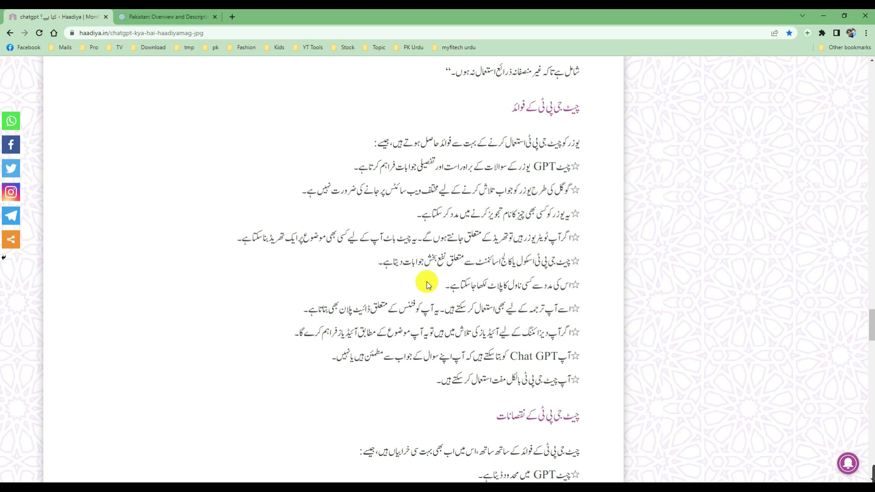
# Scroll on to the drawbacks list and the 'can ChatGPT replace Google' section
pyautogui.scroll(-2, 428, 285)
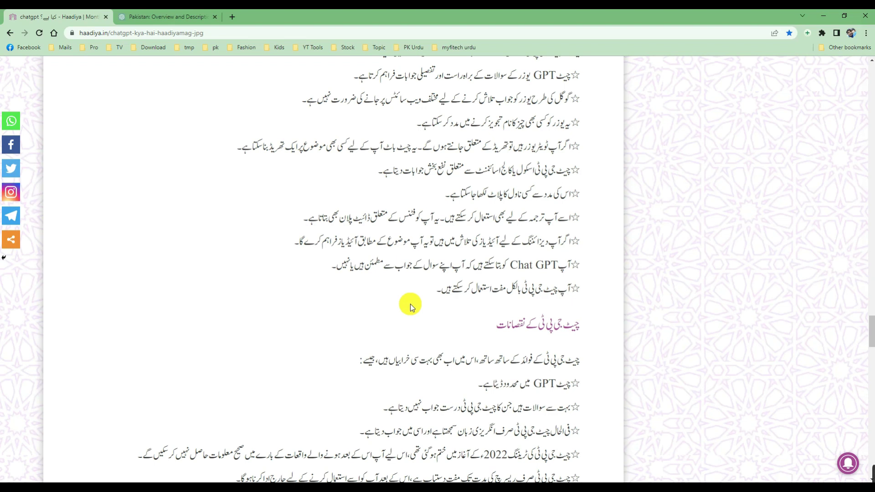
pyautogui.scroll(-4, 410, 305)
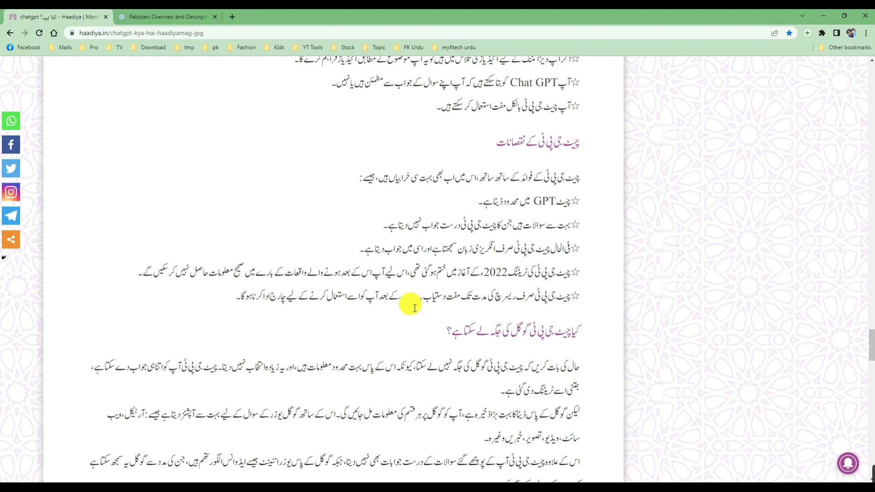
# Read to the article's closing openai.com link, then return to the ChatGPT conversation
pyautogui.scroll(-6, 415, 309)
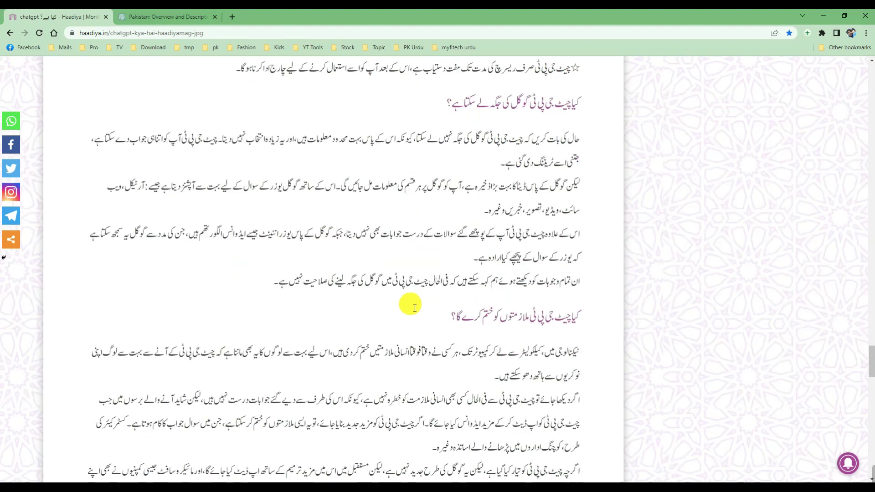
pyautogui.scroll(2, 415, 309)
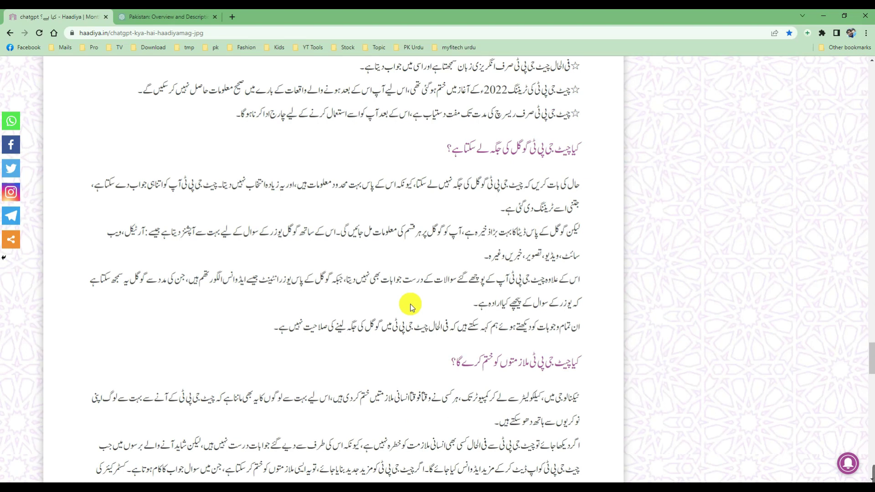
pyautogui.scroll(-2, 410, 304)
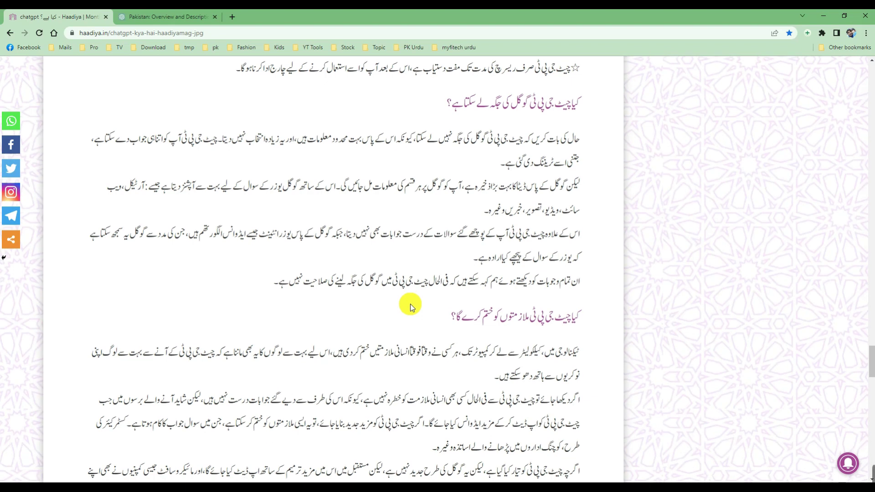
pyautogui.scroll(-2, 412, 306)
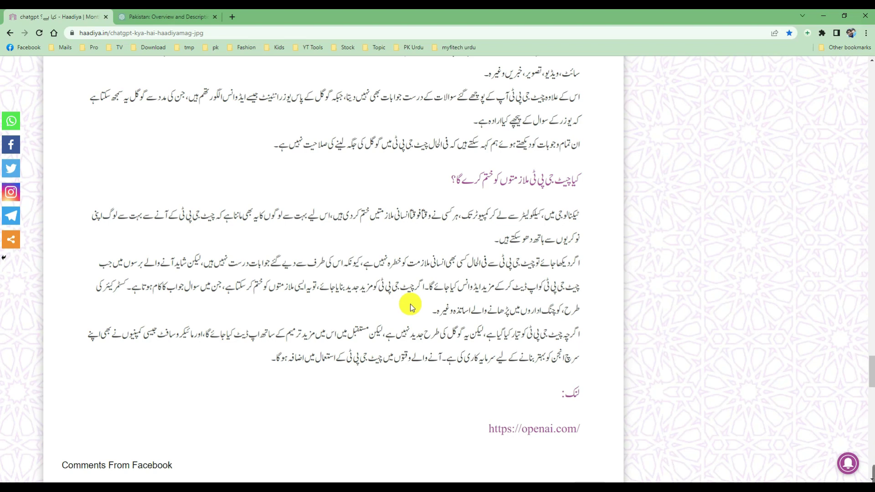
pyautogui.click(192, 17)
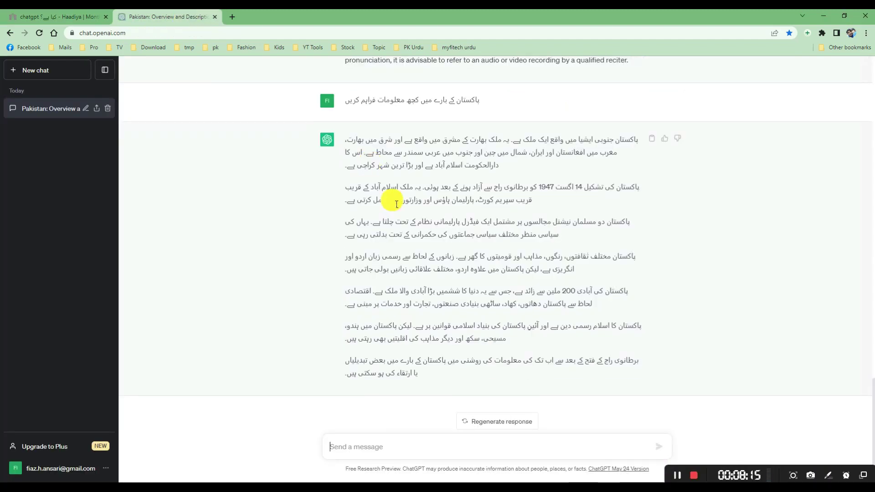